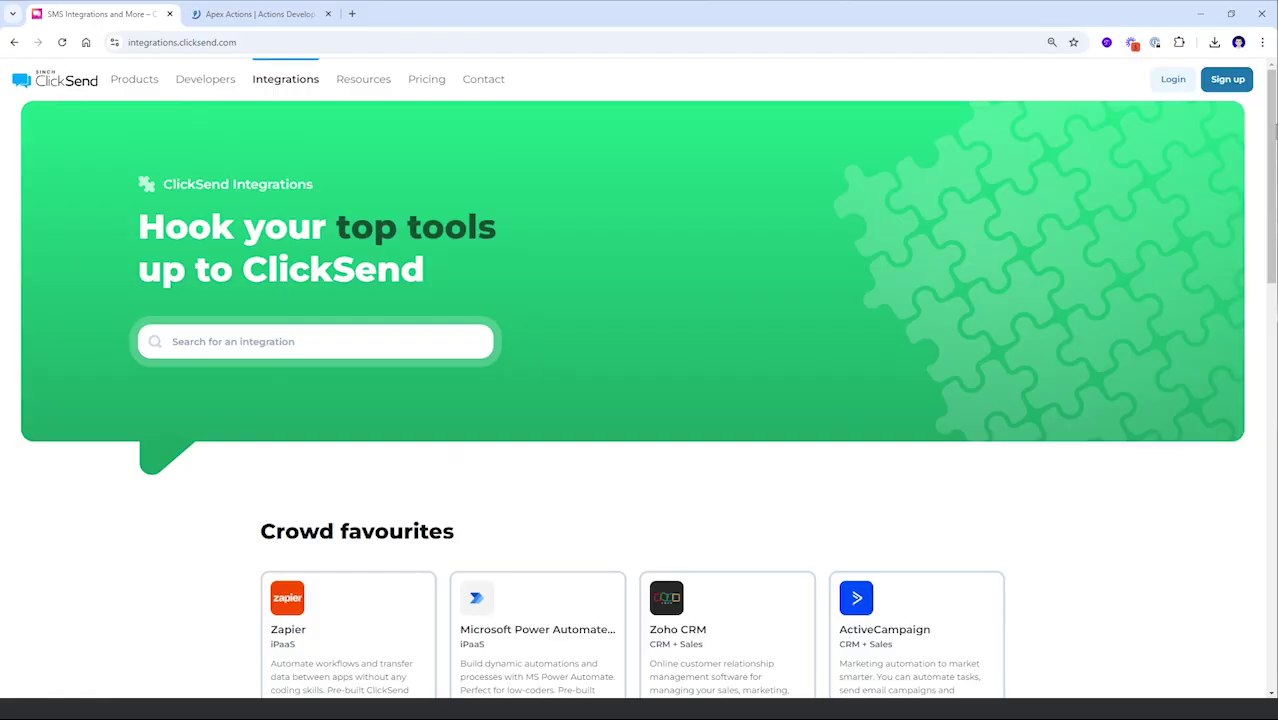
- Scroll down the integrations page and select the ClickSend SMS module
left_click_drag(1272, 137, 1272, 407)
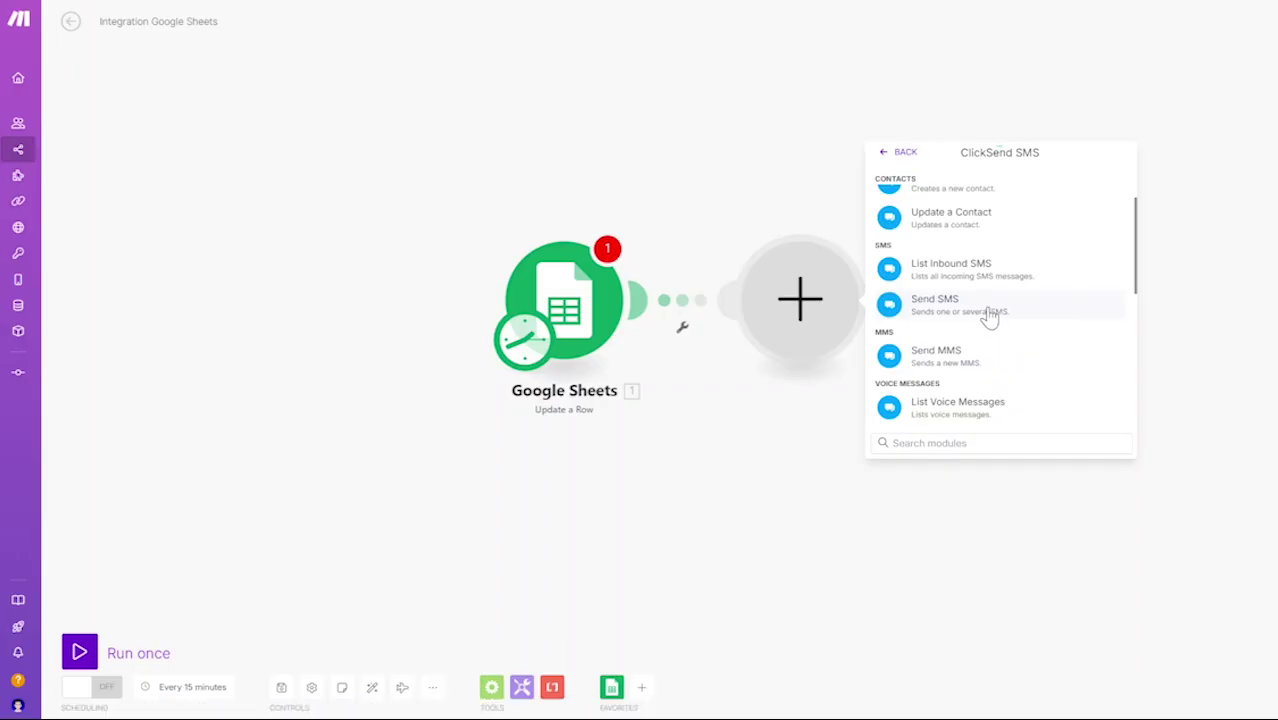
left_click(990, 315)
- Close the module settings, then set ClickSend SMS as the unfinished Zap's action app
left_click(1156, 346)
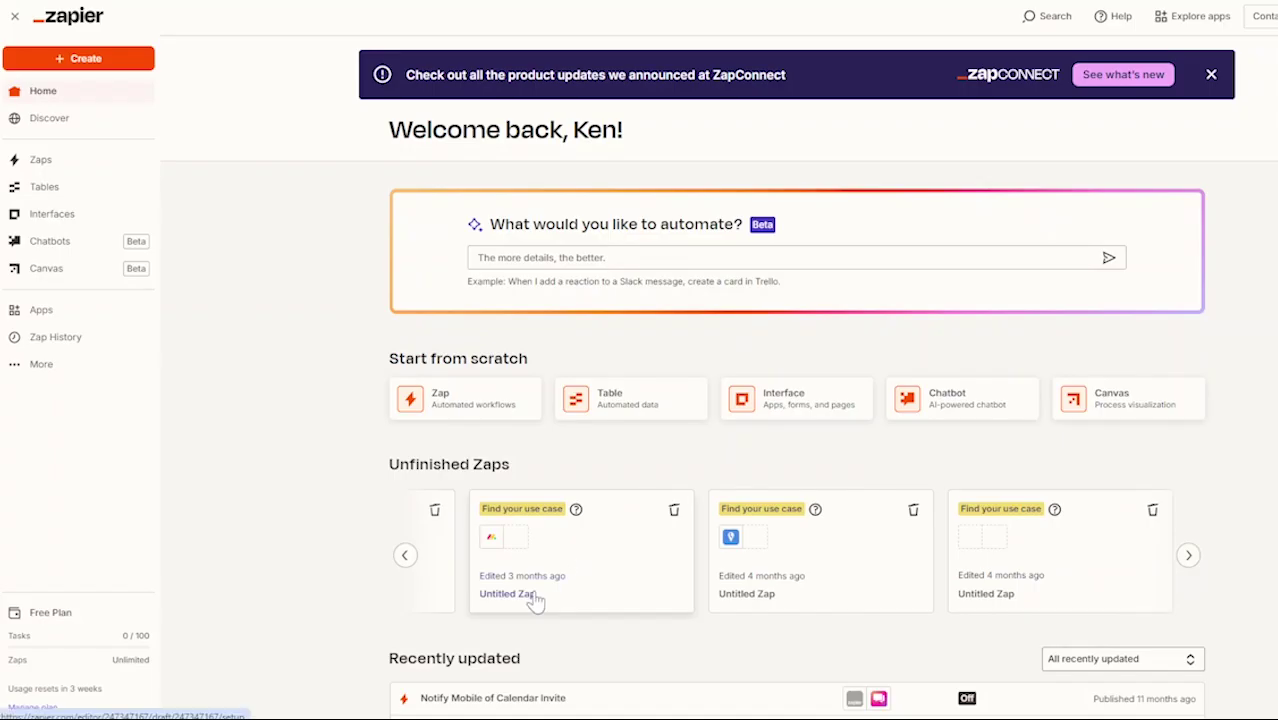
left_click(594, 600)
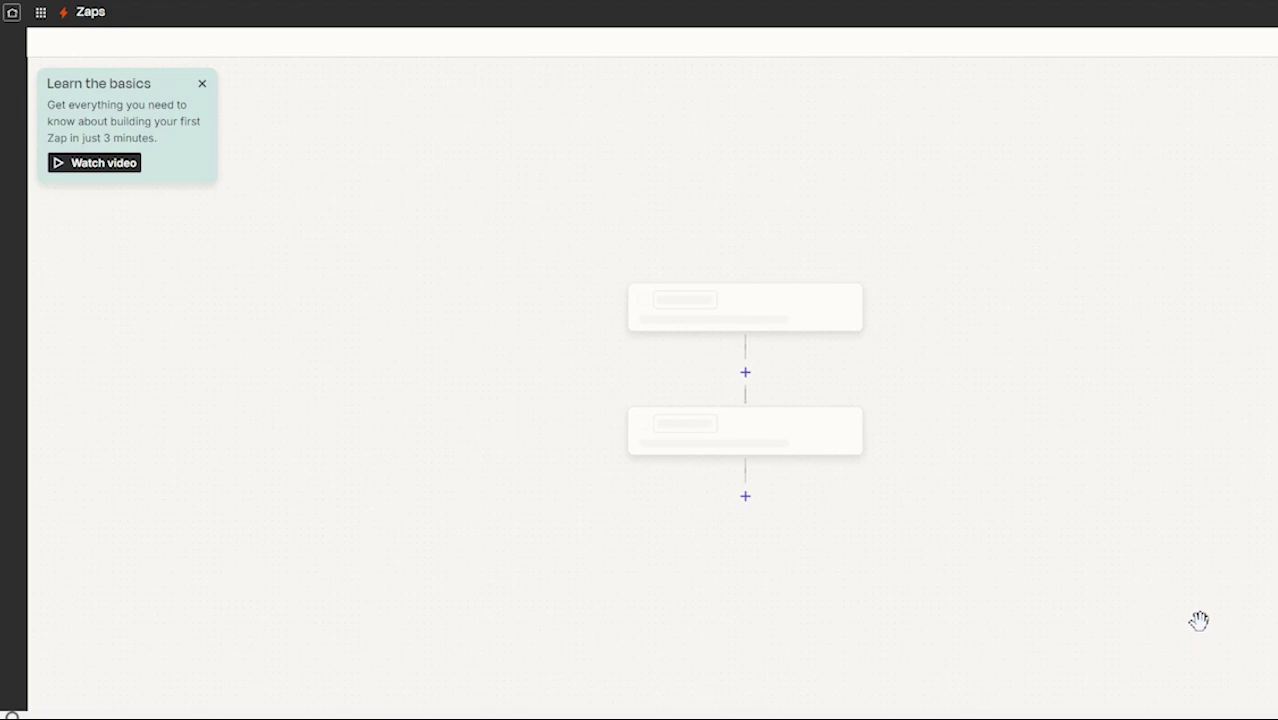
left_click(781, 461)
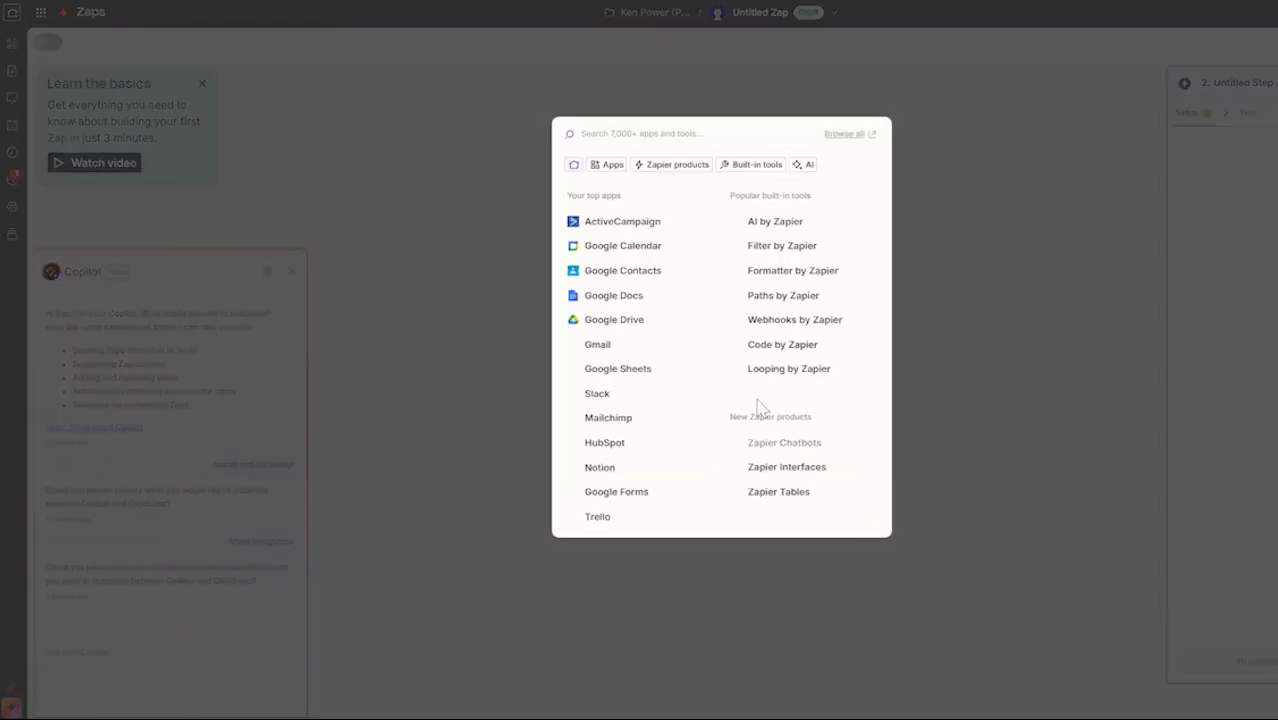
type("clicksend")
left_click(619, 168)
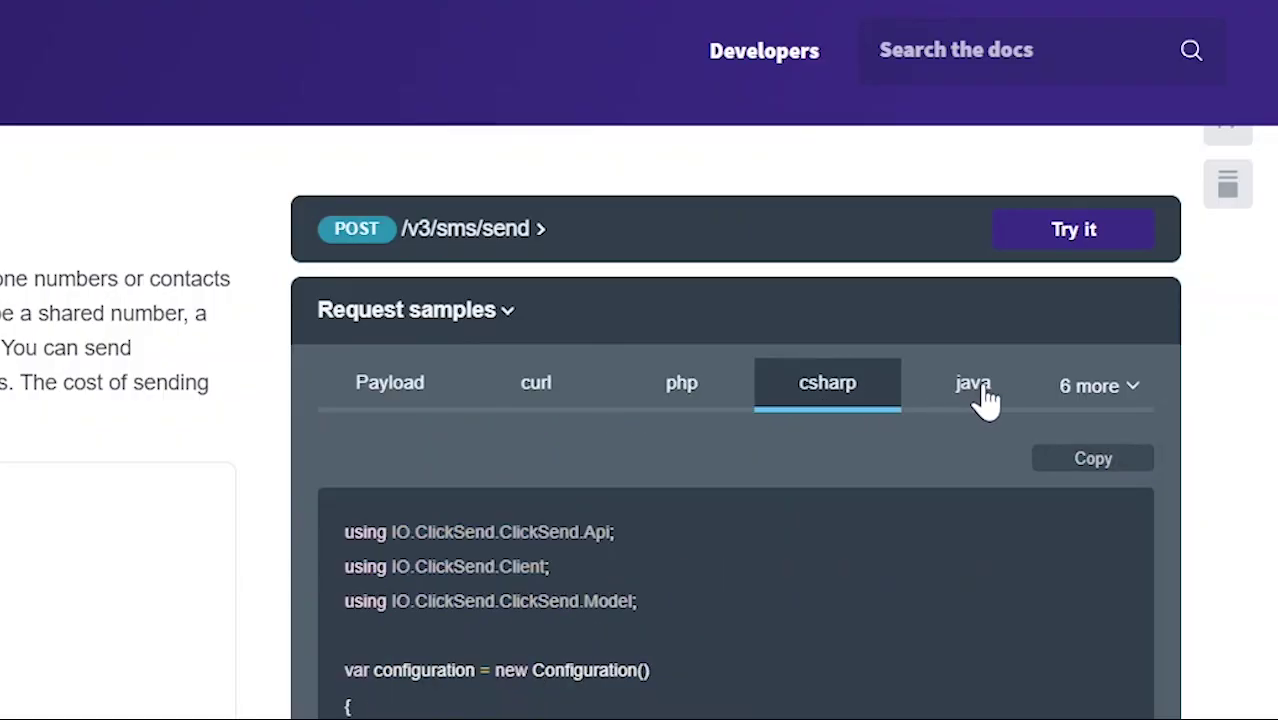
- Browse the send-SMS sample languages and doc sections, then import the collection via Run in Postman
left_click(984, 399)
left_click(1090, 393)
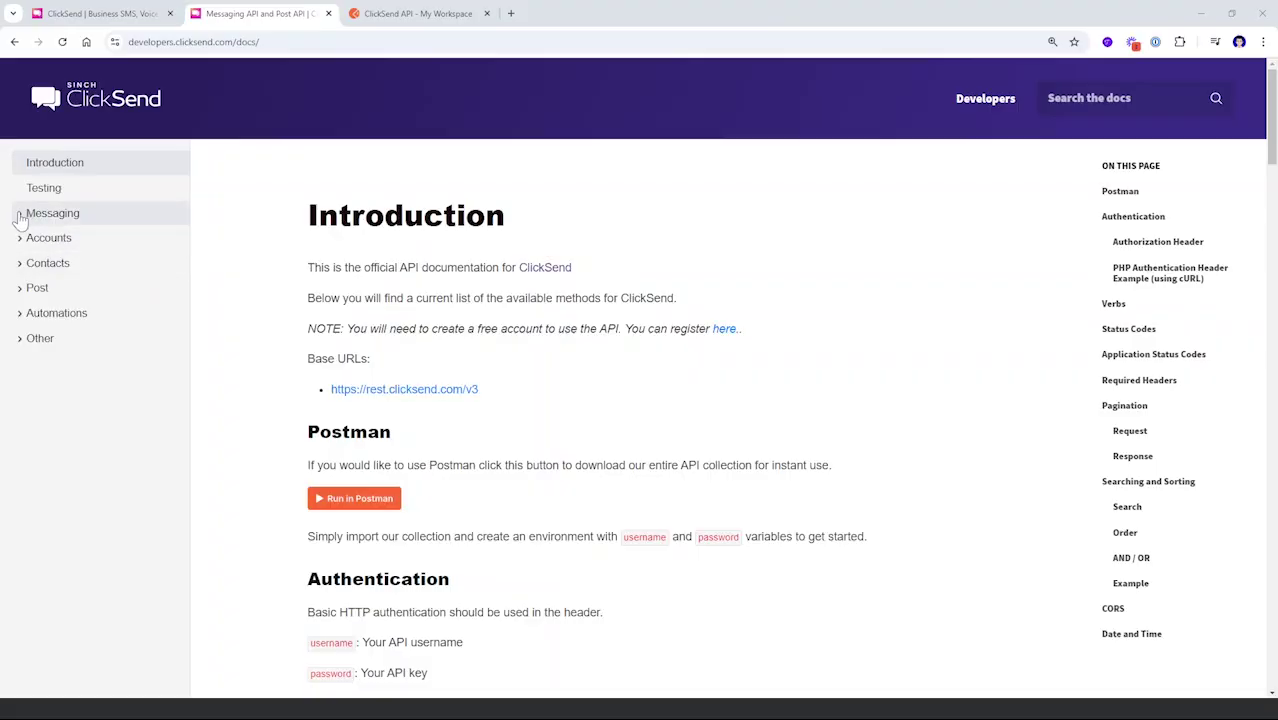
left_click(20, 215)
left_click(28, 240)
left_click(31, 266)
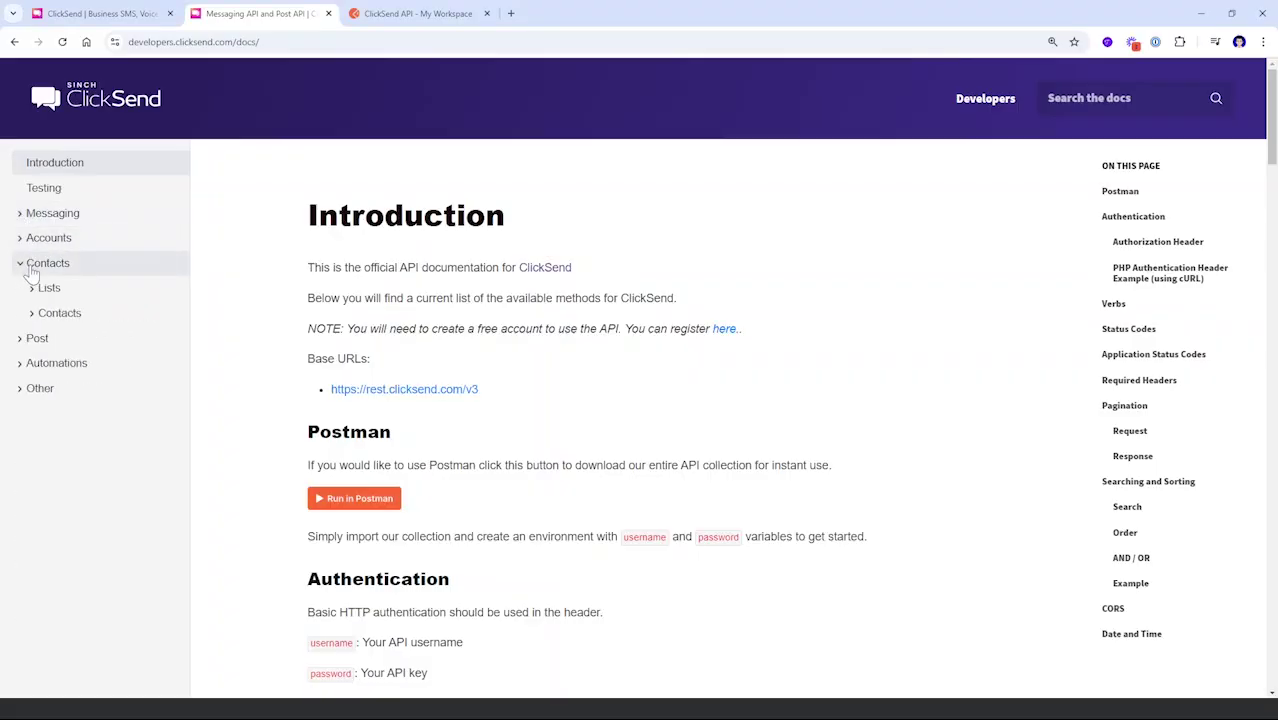
left_click(30, 314)
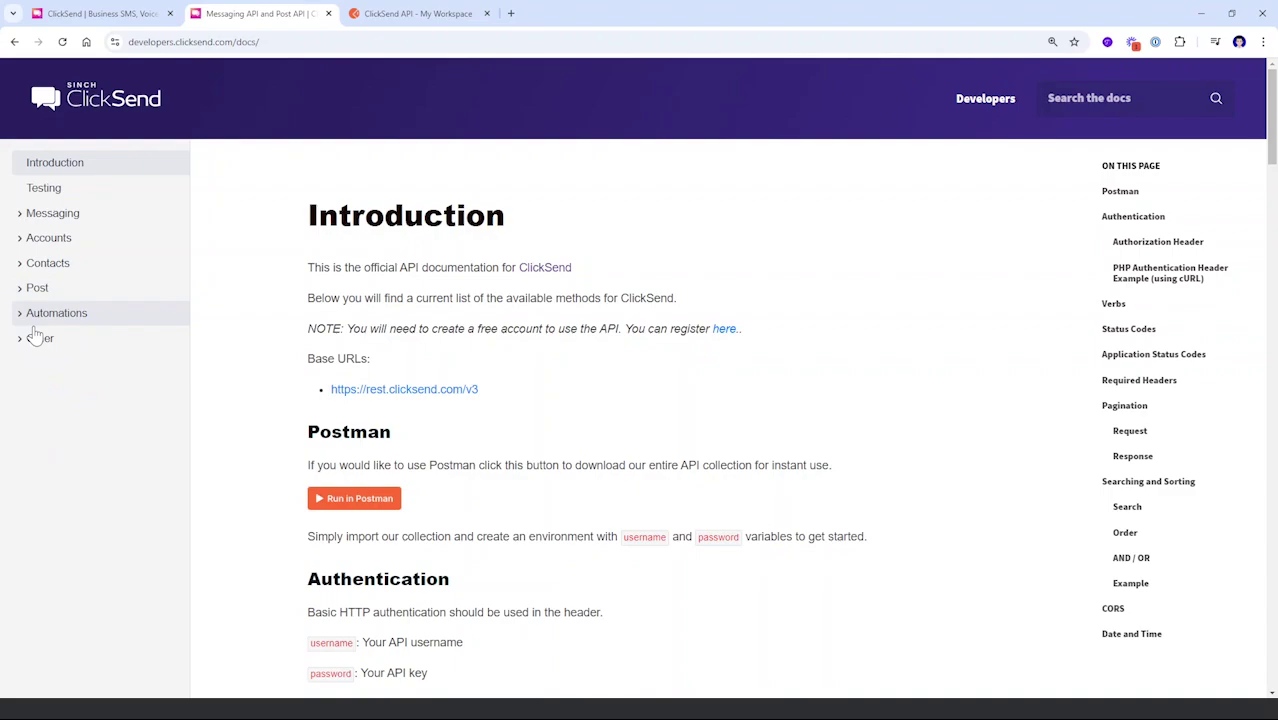
left_click(35, 337)
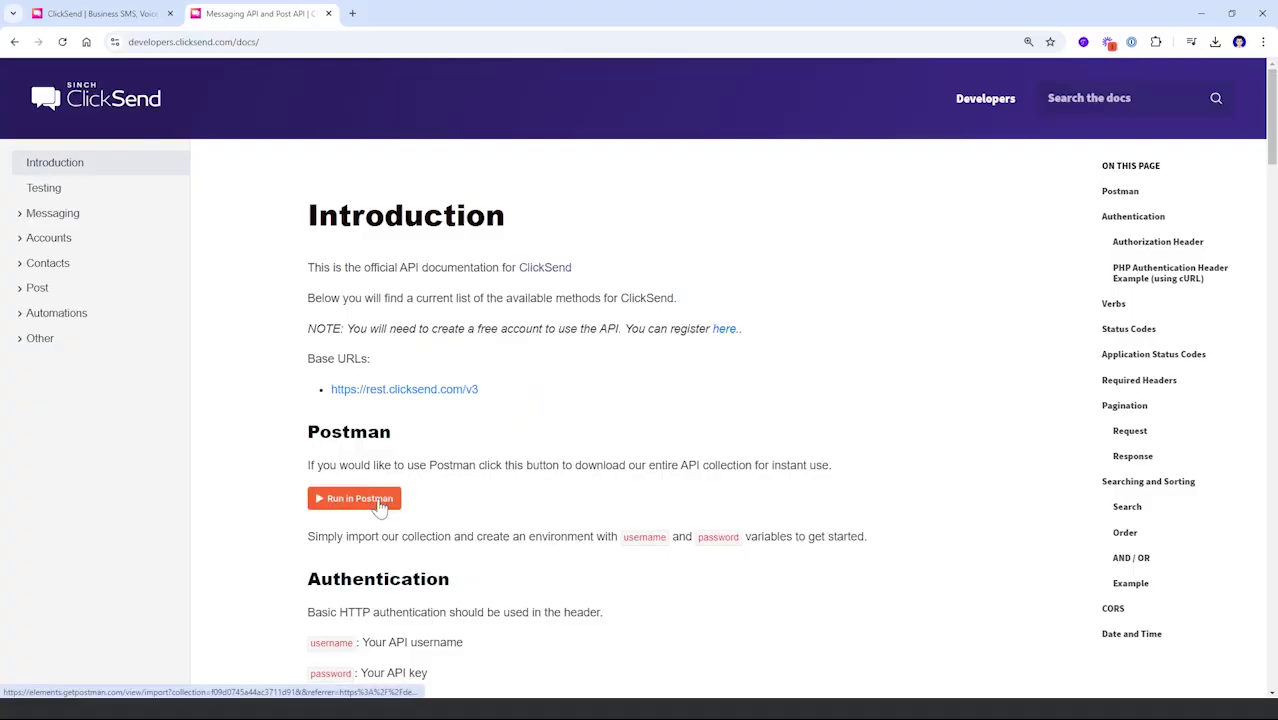
left_click(358, 498)
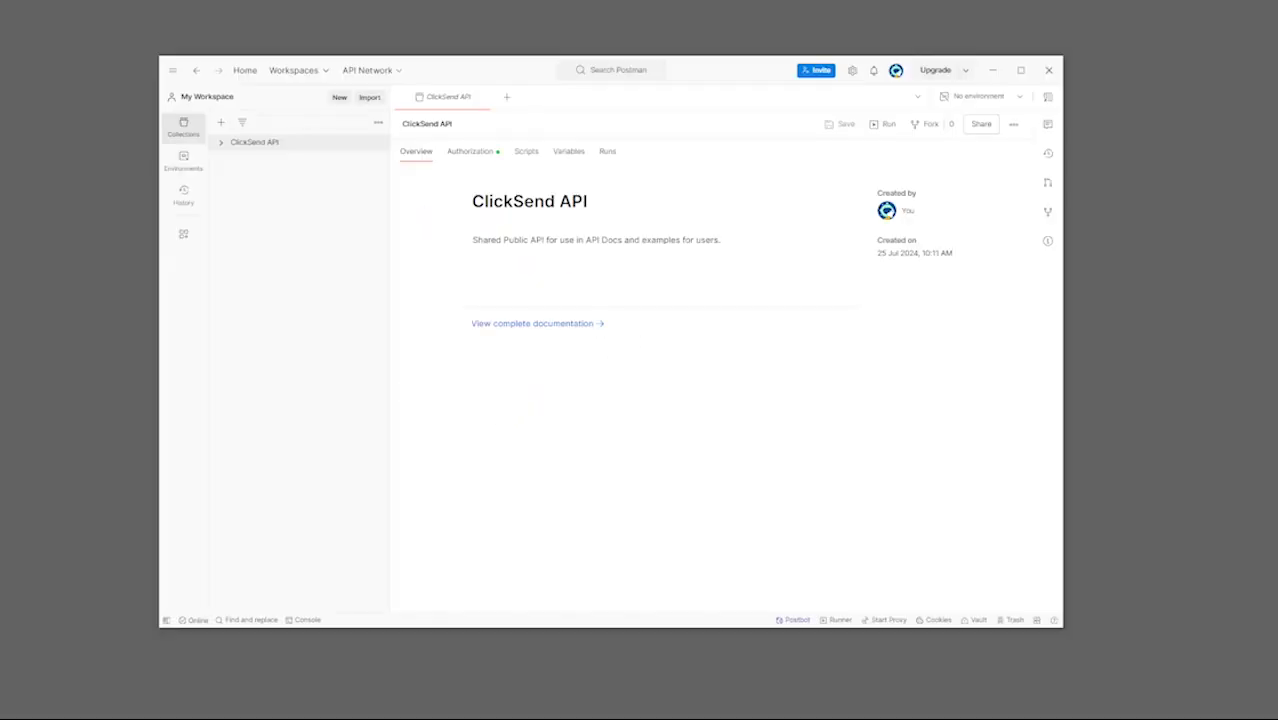
- Open the sms/send message request under ClickSend API > SMS
left_click(226, 146)
left_click(262, 227)
left_click(295, 244)
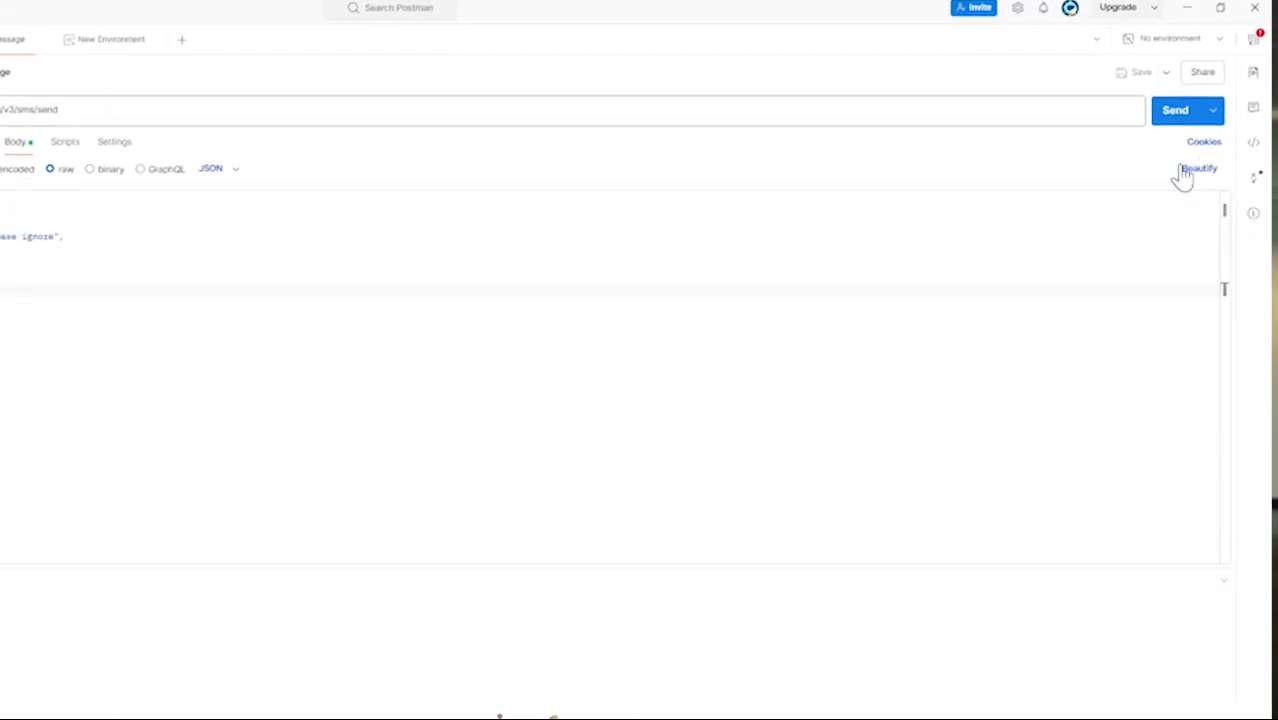
- Show the request's code snippet as Swift - URLSession
left_click(1253, 142)
left_click(1012, 161)
left_click_drag(1107, 243, 1106, 425)
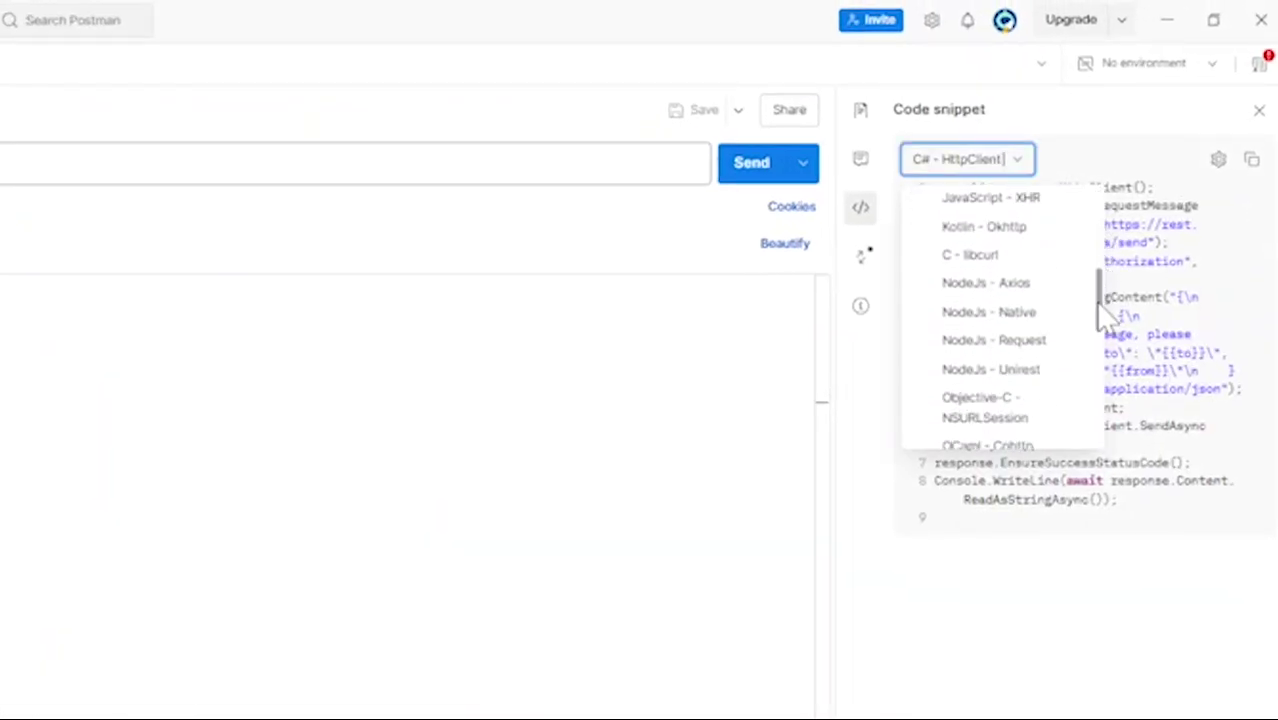
left_click(990, 432)
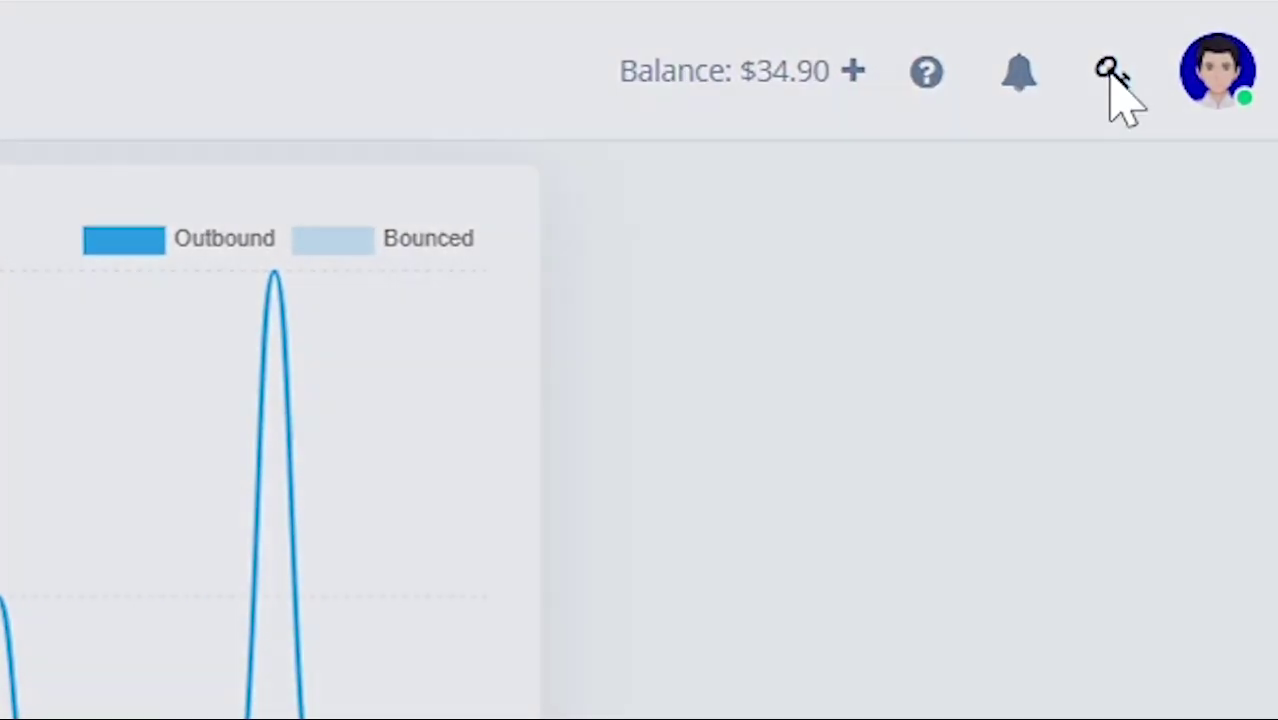
- Copy the API username and API key from the API Credentials window, then close it
left_click(1205, 78)
left_click_drag(552, 146, 522, 134)
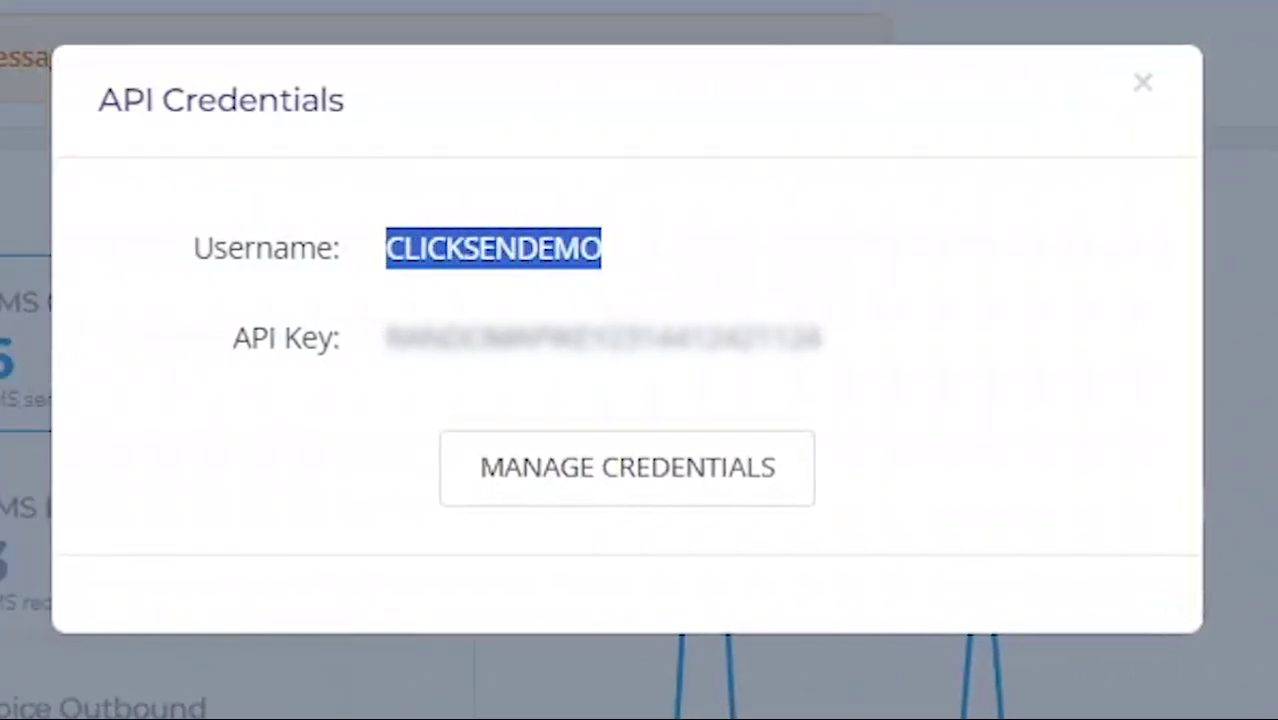
left_click_drag(822, 339, 465, 339)
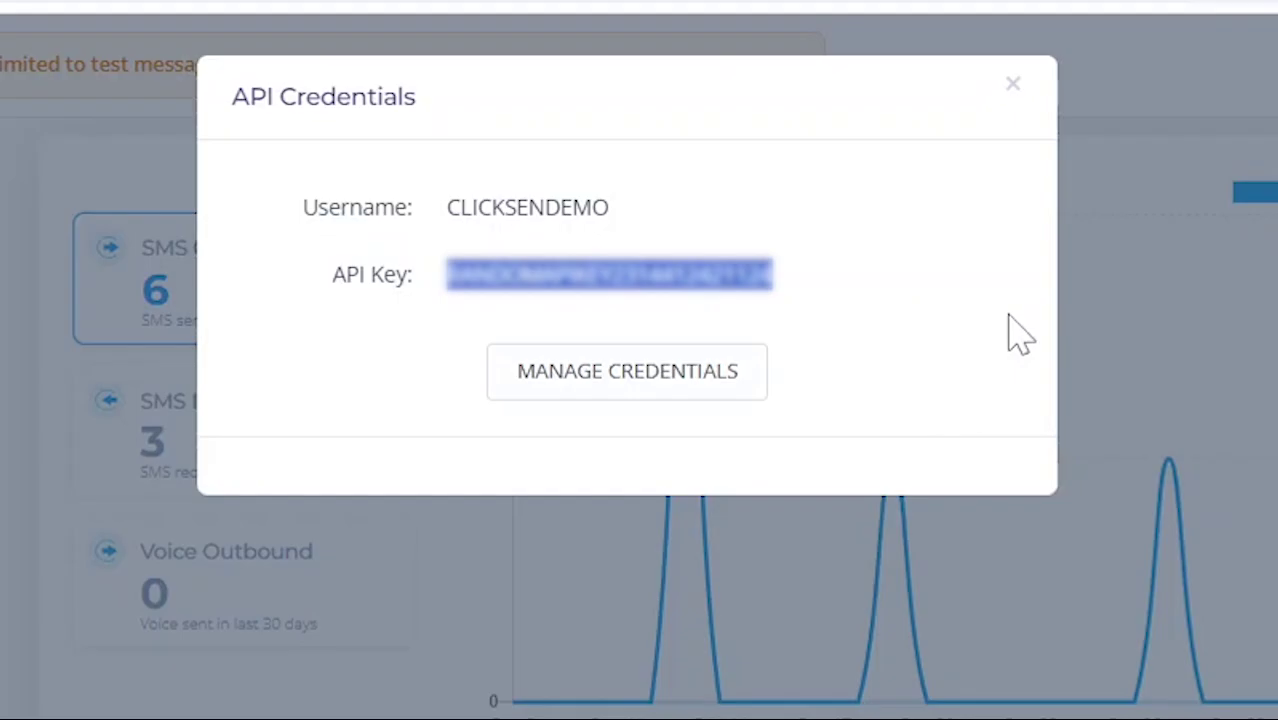
left_click(1143, 82)
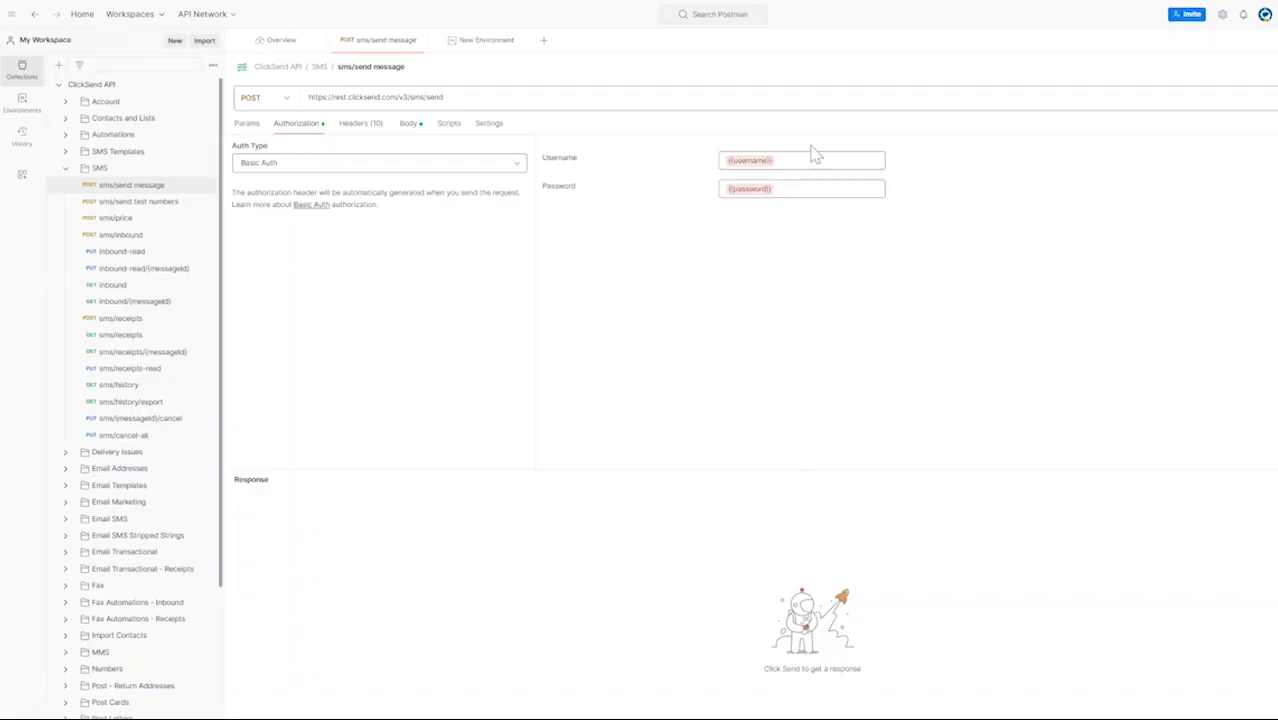
- Replace Basic Auth {{username}} and {{password}} with the copied API username and API key
triple_click(812, 160)
key("super+v")
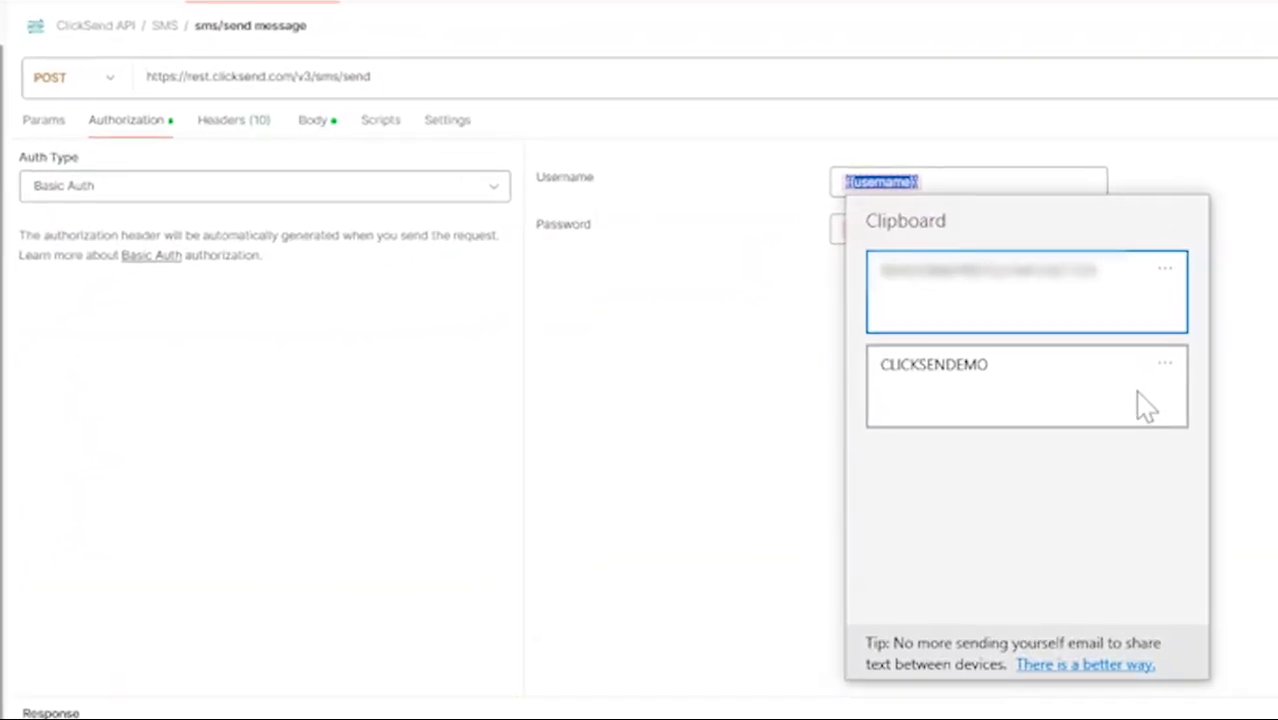
left_click(1088, 412)
key("super+v")
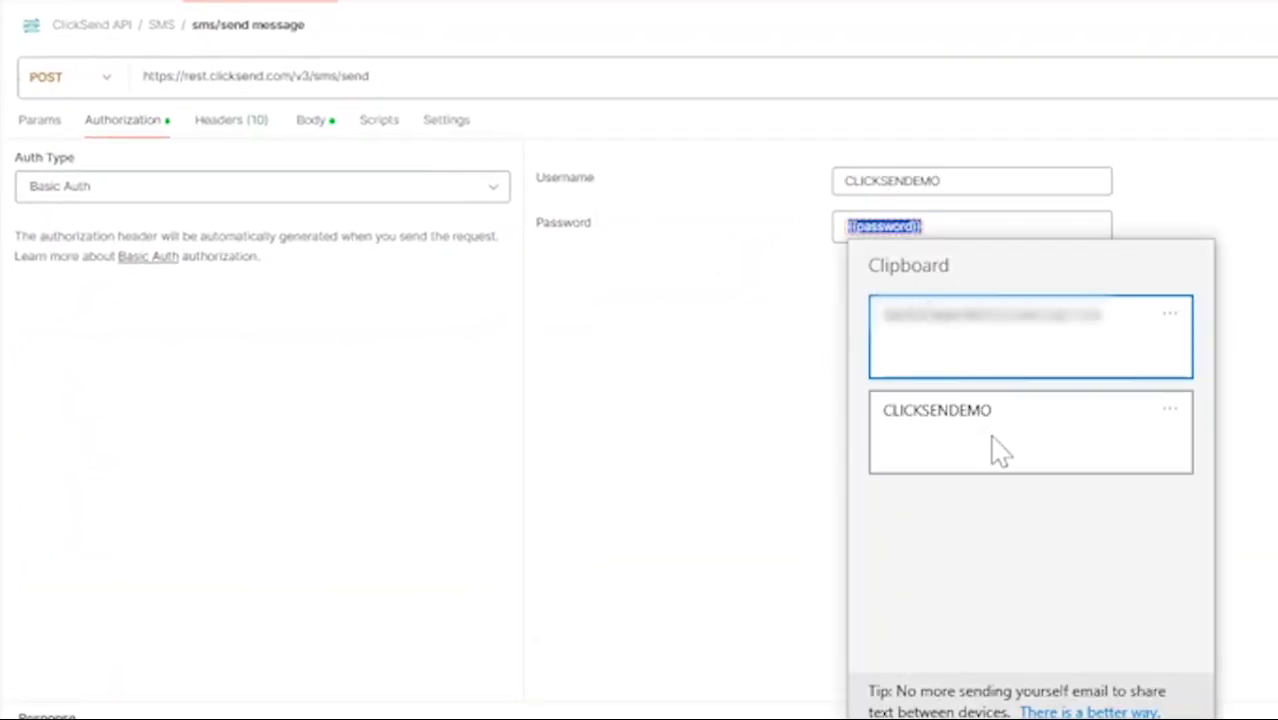
left_click(1001, 349)
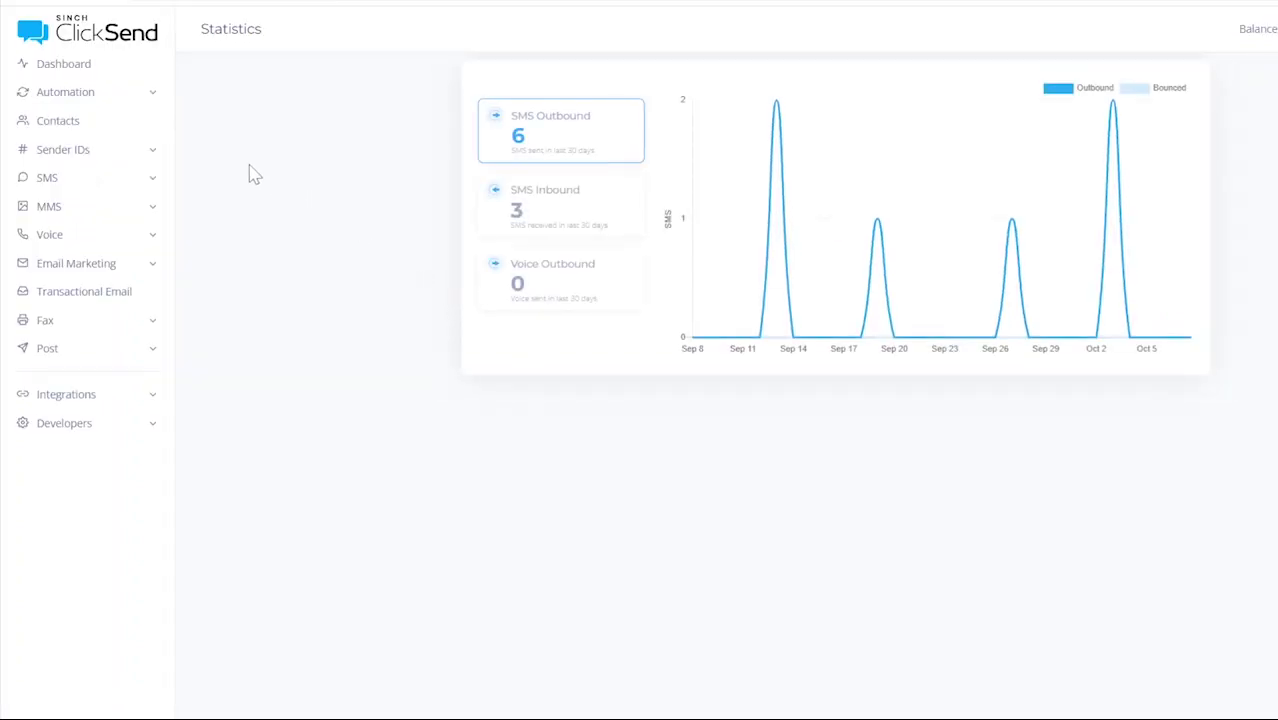
- Open Sender IDs > Manage Senders and select the second Australian dedicated number
left_click(150, 151)
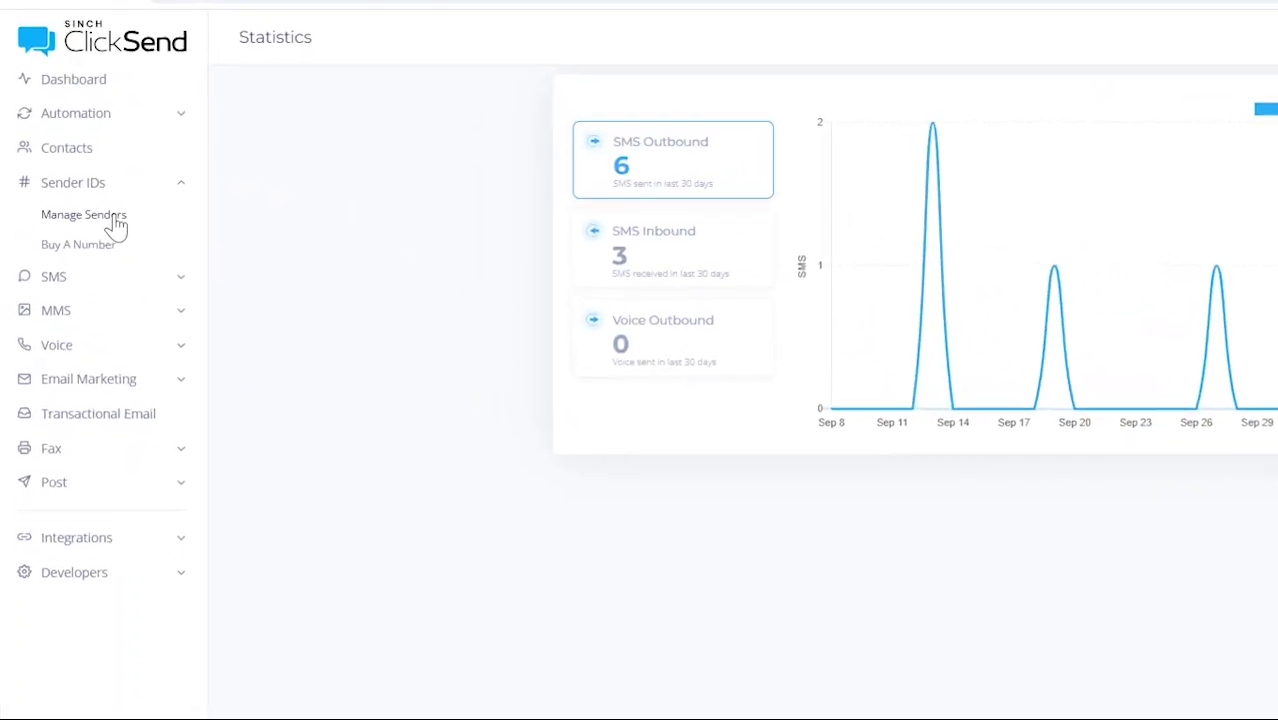
left_click(116, 225)
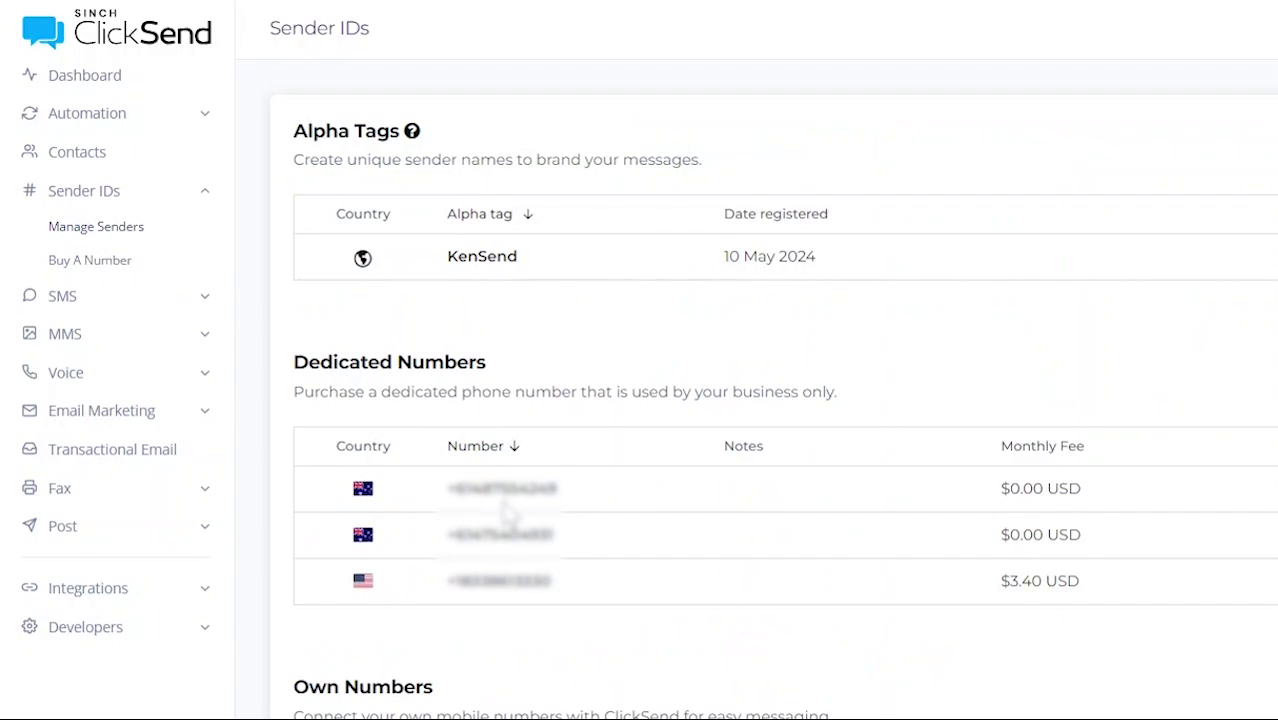
left_click_drag(559, 549, 434, 543)
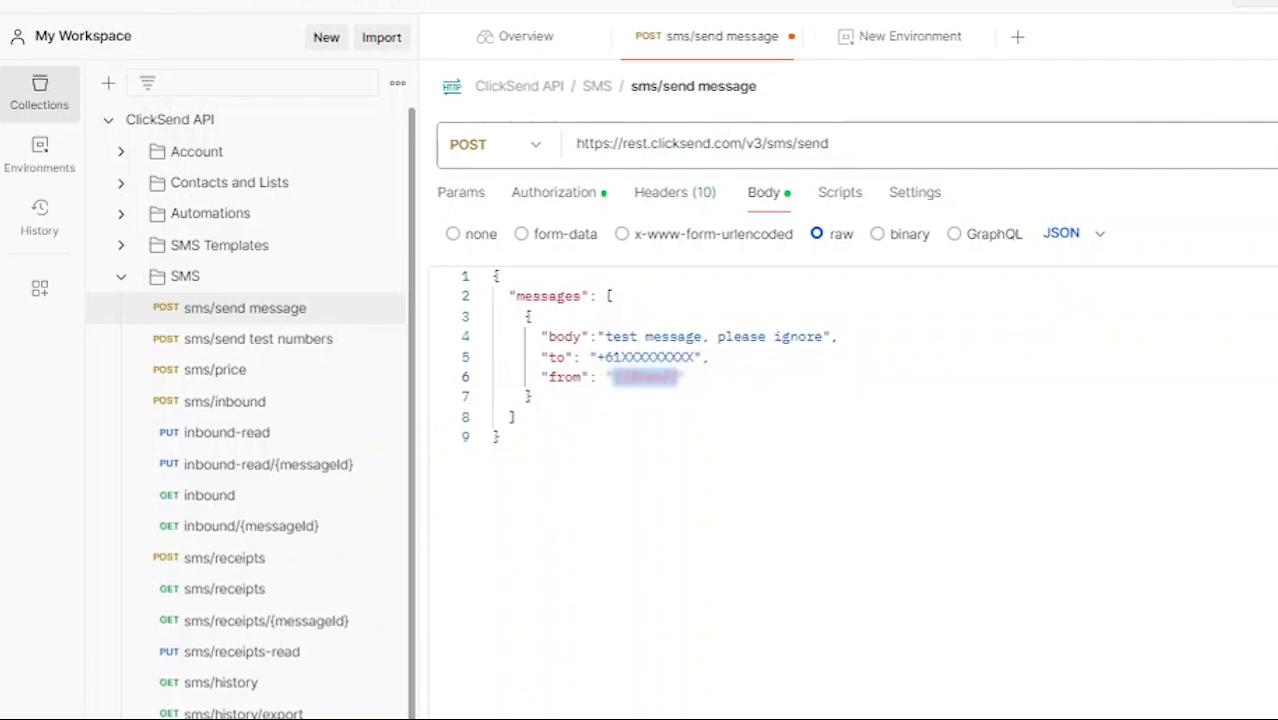
- Change the body text to 'This is a test message sent via API' and send the request
type("is a test message sent via API")
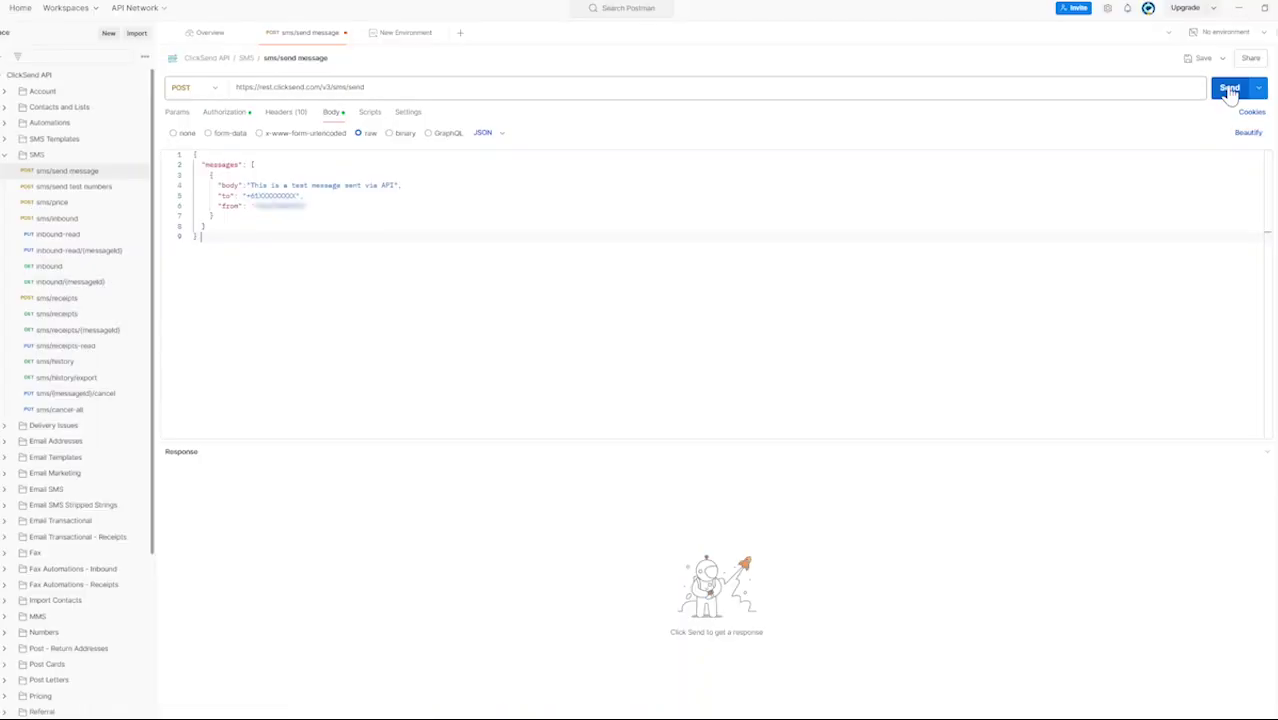
left_click(1199, 106)
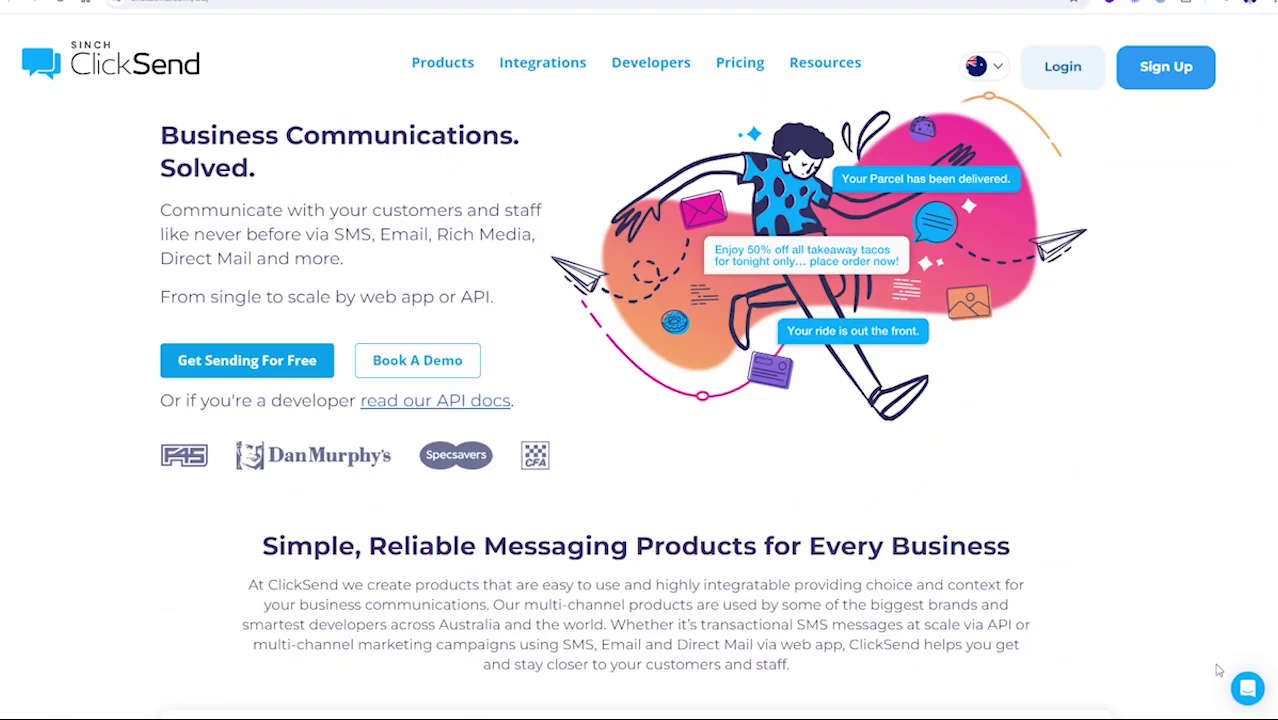
- Open the ClickSend help chat and start a new conversation with support
left_click(1246, 690)
left_click(1136, 362)
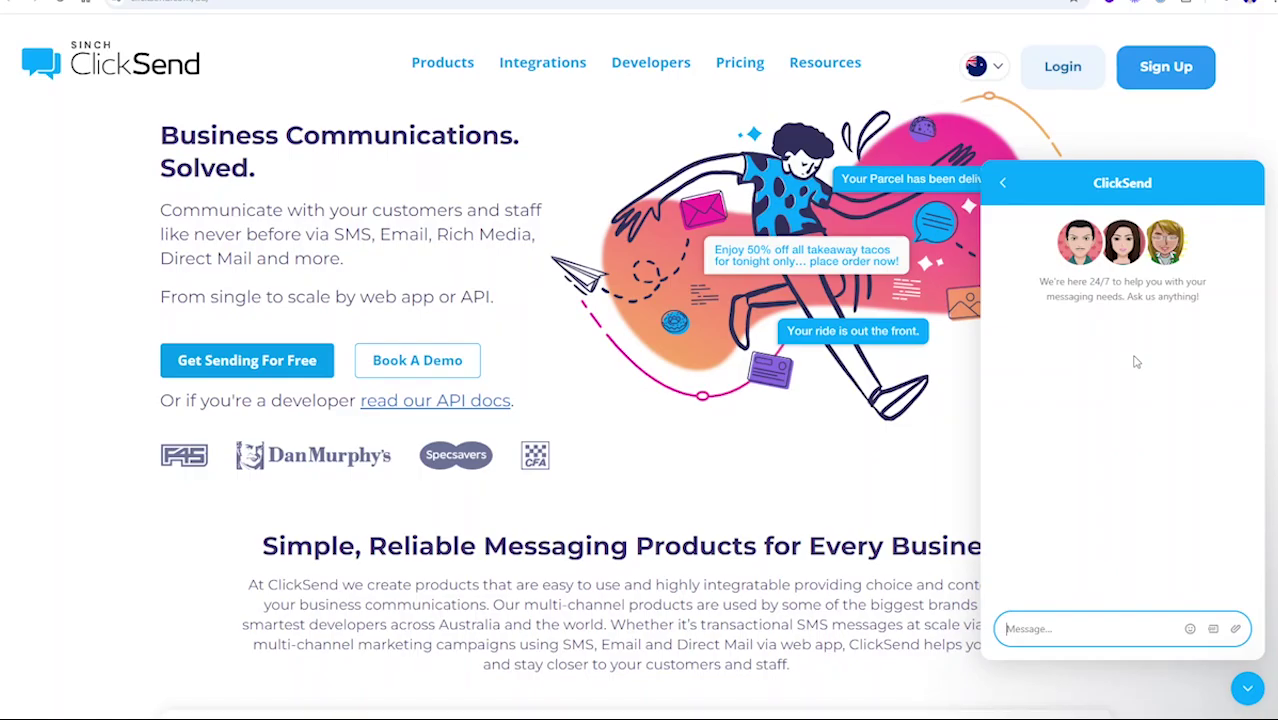